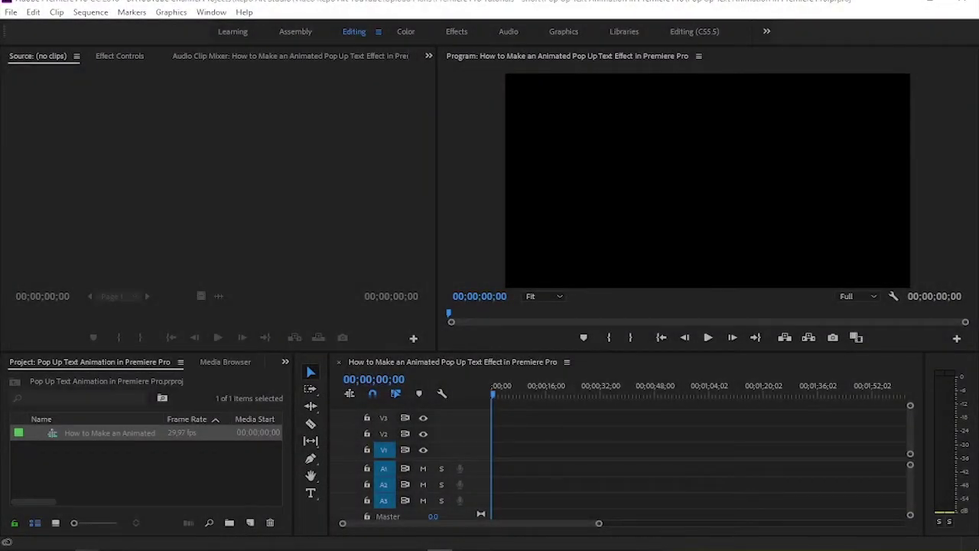
Add 'Boats in a blue lagoon.mp4' to the timeline, keeping existing settings, and scale it to frame size
{"action": "left_click", "coordinate": [130, 548]}
{"action": "mouse_move", "coordinate": [588, 153]}
{"action": "left_mouse_down"}
{"action": "mouse_move", "coordinate": [624, 188]}
{"action": "mouse_move", "coordinate": [524, 450]}
{"action": "left_mouse_up"}
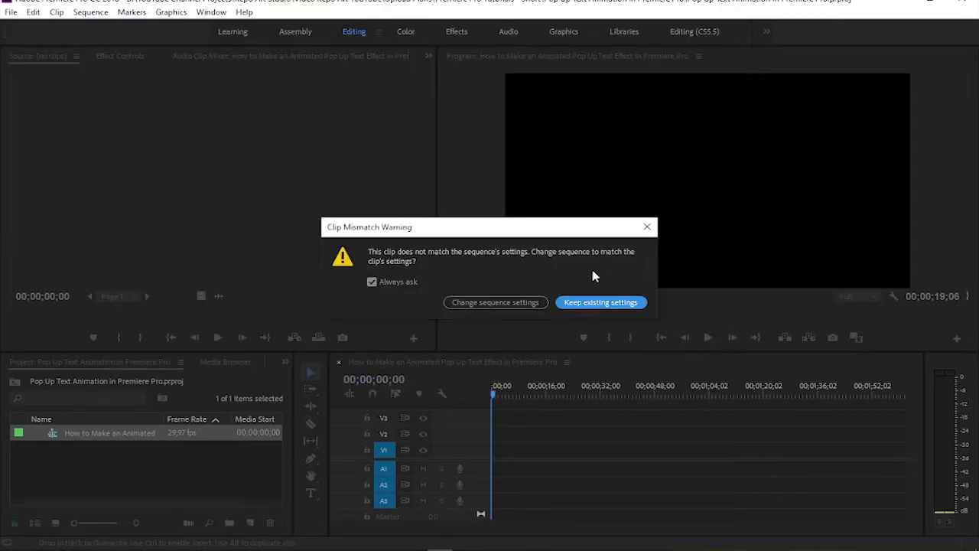
{"action": "left_click", "coordinate": [597, 303]}
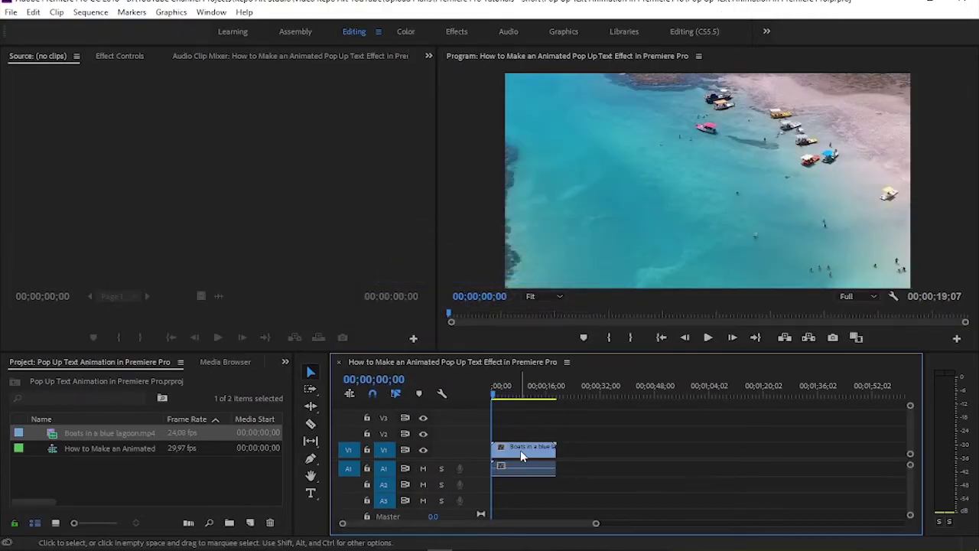
{"action": "right_click", "coordinate": [520, 450]}
{"action": "left_click", "coordinate": [569, 476]}
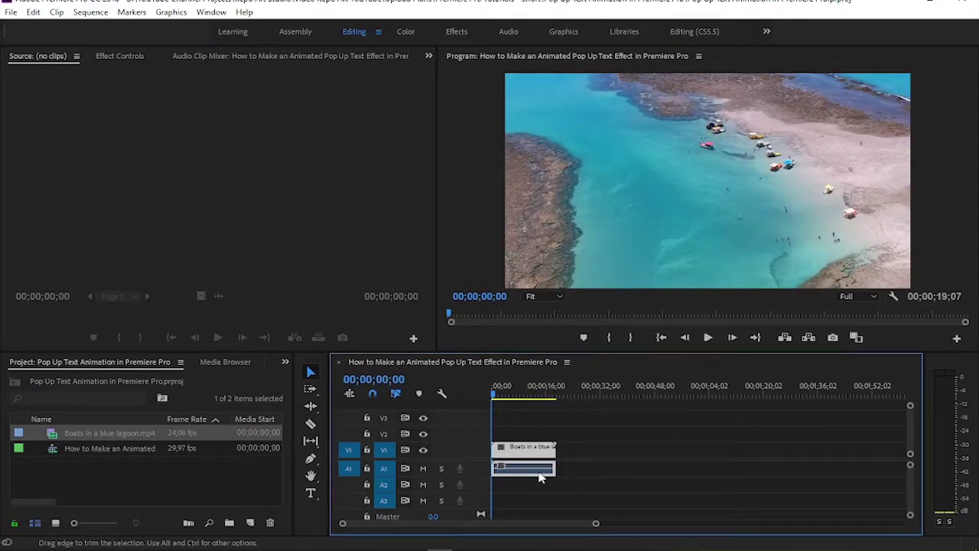
Place 'Pop-up Text Image.png' on track V2 above the lagoon clip and preview it
{"action": "key", "text": "alt+Tab"}
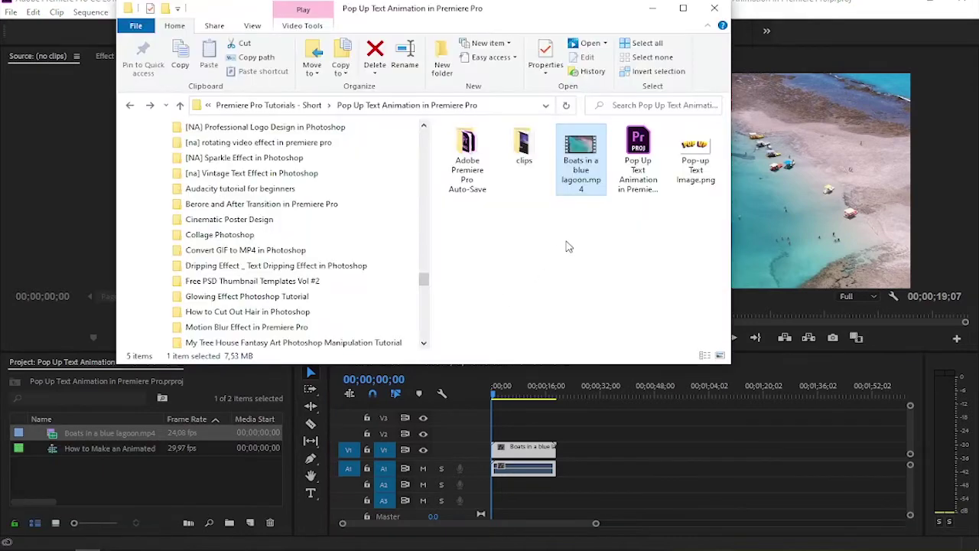
{"action": "left_click_drag", "start_coordinate": [695, 161], "coordinate": [519, 433]}
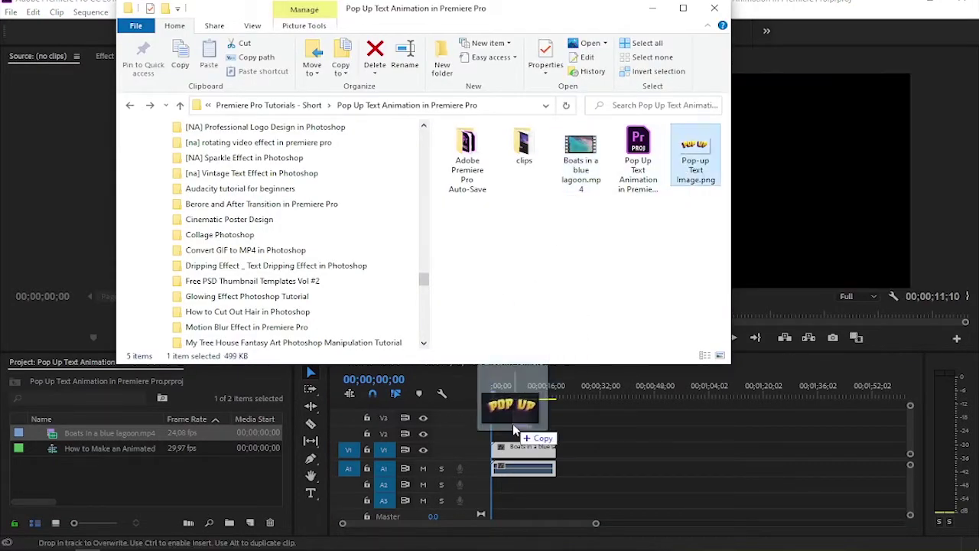
{"action": "left_click_drag", "start_coordinate": [519, 433], "coordinate": [522, 434]}
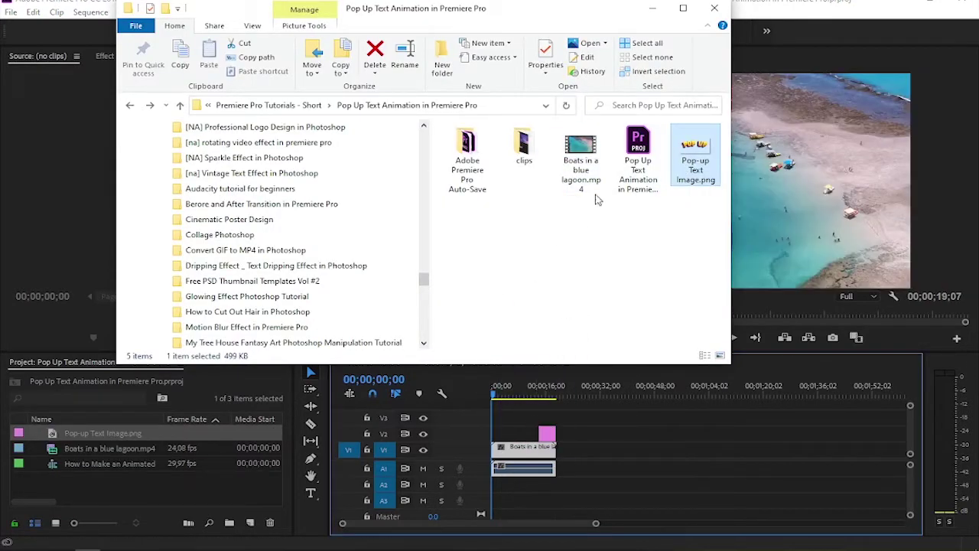
{"action": "left_click", "coordinate": [655, 9]}
{"action": "left_click_drag", "start_coordinate": [554, 388], "coordinate": [548, 389]}
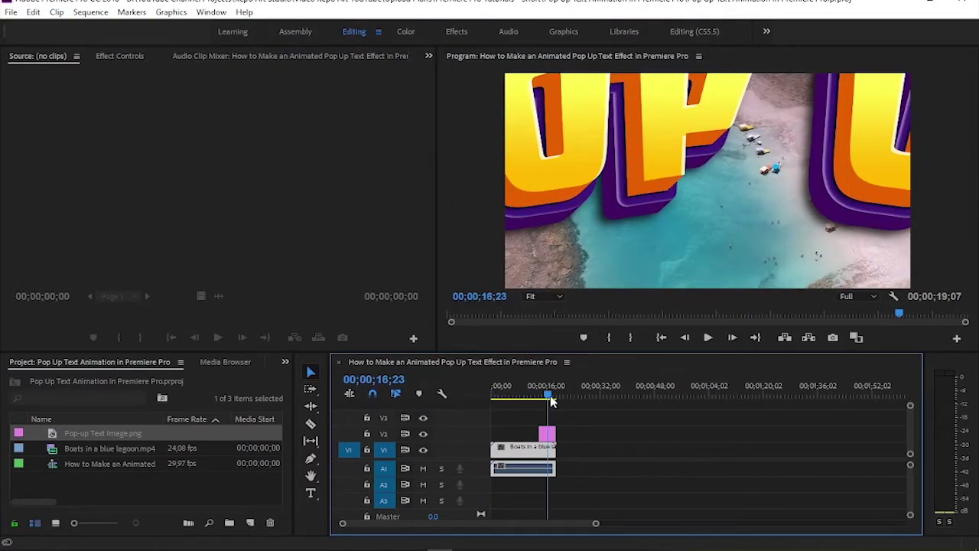
Scale the Pop-up Text Image clip to frame size and shift it earlier
{"action": "right_click", "coordinate": [550, 436]}
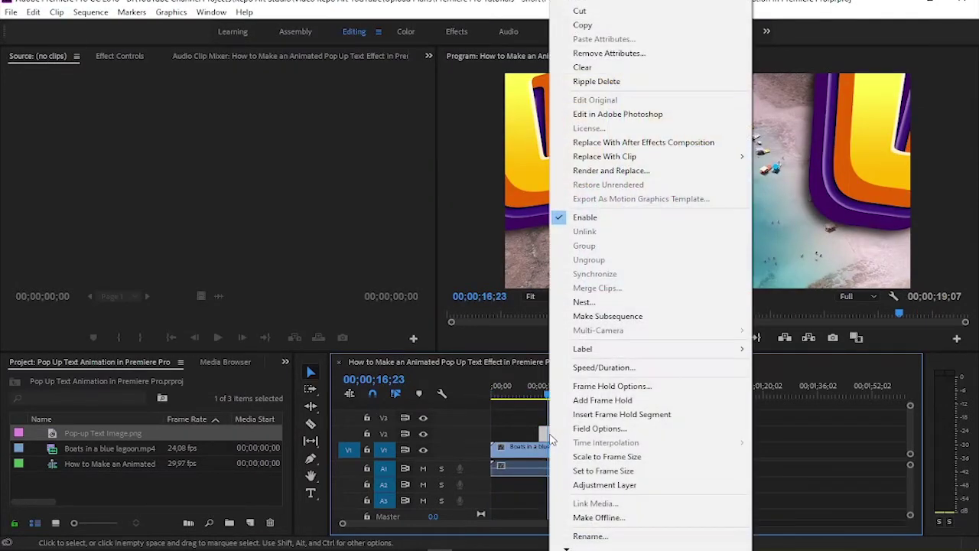
{"action": "left_click", "coordinate": [607, 459]}
{"action": "left_click_drag", "start_coordinate": [535, 388], "coordinate": [533, 388]}
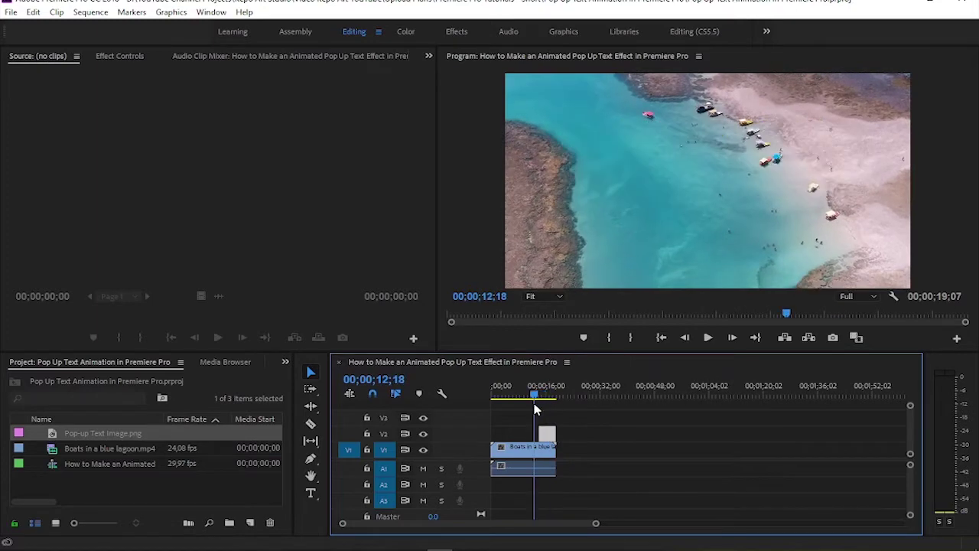
{"action": "left_click_drag", "start_coordinate": [546, 438], "coordinate": [524, 436]}
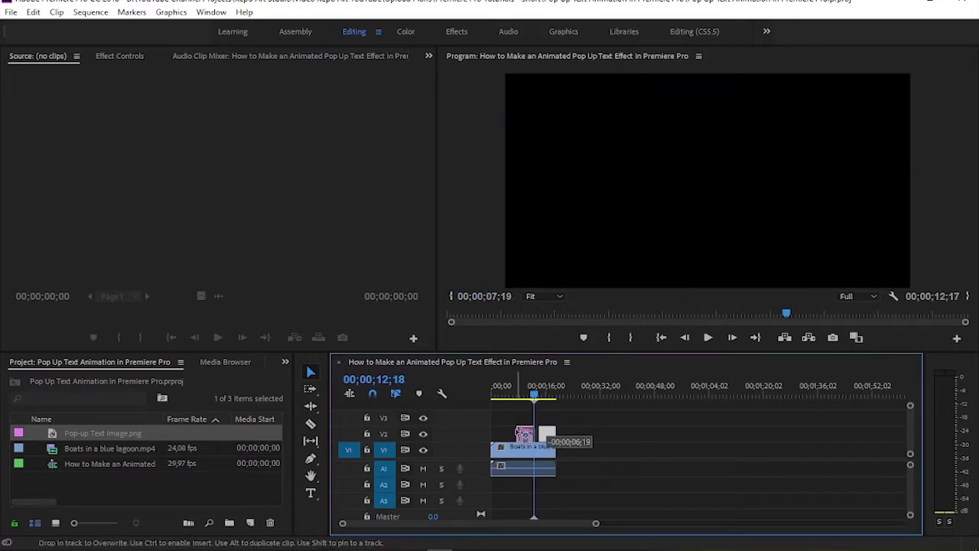
{"action": "left_click_drag", "start_coordinate": [533, 394], "coordinate": [508, 396]}
Create a test 'Your Text' title over the video
{"action": "left_click", "coordinate": [310, 493]}
{"action": "left_click", "coordinate": [674, 179]}
{"action": "type", "text": "Your Text"}
{"action": "key", "text": "Escape"}
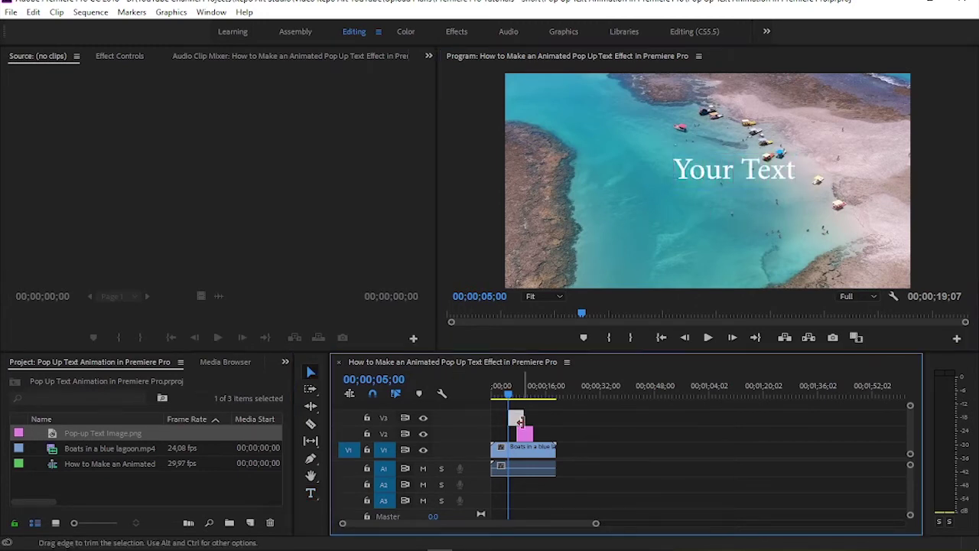
Delete the 'Your Text' title clip and move the text image clip to 00;00;00;00
{"action": "left_click", "coordinate": [526, 397]}
{"action": "left_click_drag", "start_coordinate": [525, 397], "coordinate": [515, 397]}
{"action": "left_click", "coordinate": [515, 417]}
{"action": "key", "text": "Delete"}
{"action": "left_click", "coordinate": [524, 393]}
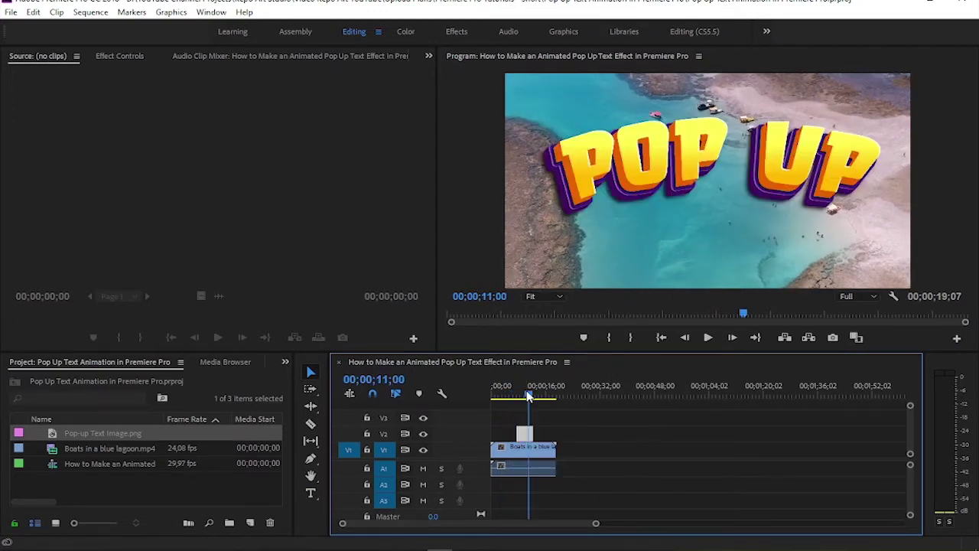
{"action": "left_click_drag", "start_coordinate": [526, 439], "coordinate": [514, 442]}
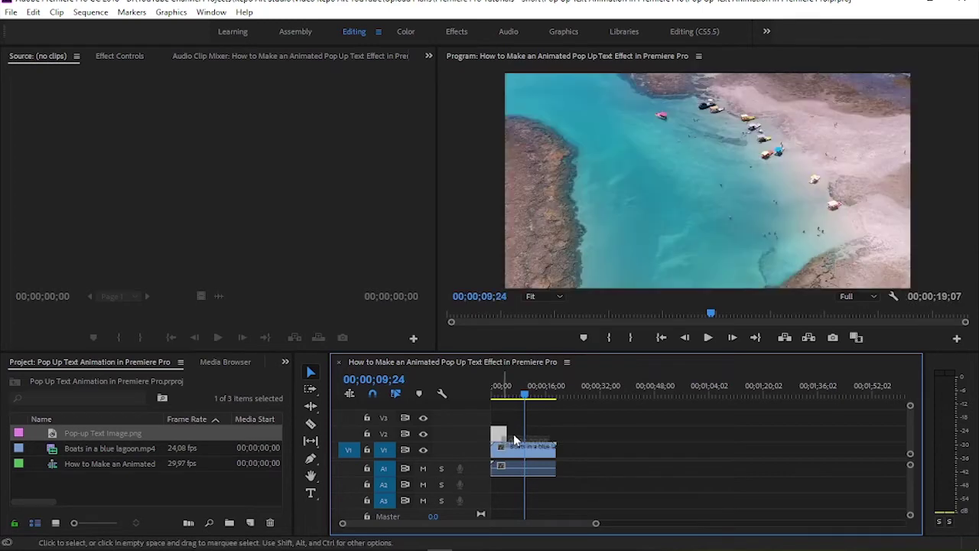
Zoom the timeline, select the Pop-up Text Image clip on V2, and show its Effect Controls
{"action": "scroll", "coordinate": [579, 457], "scroll_direction": "up", "scroll_amount": 4}
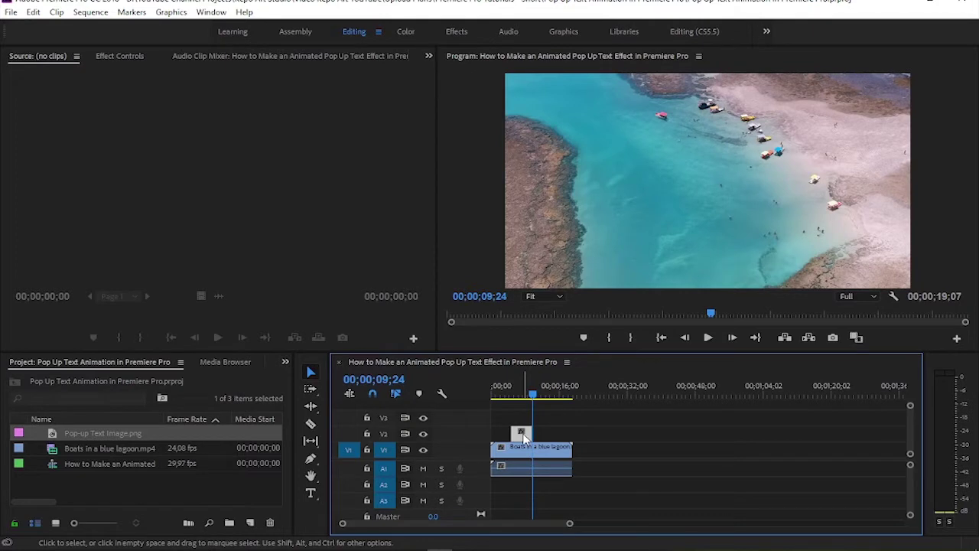
{"action": "left_click_drag", "start_coordinate": [523, 436], "coordinate": [510, 440]}
{"action": "scroll", "coordinate": [632, 470], "scroll_direction": "down", "scroll_amount": 3}
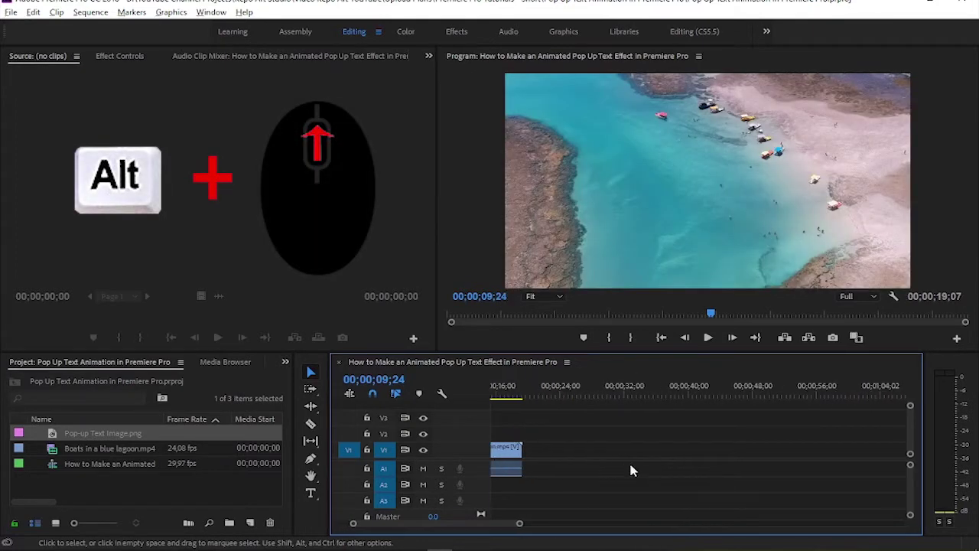
{"action": "scroll", "coordinate": [639, 494], "scroll_direction": "up", "scroll_amount": 8}
{"action": "scroll", "coordinate": [651, 474], "scroll_direction": "up", "scroll_amount": 4}
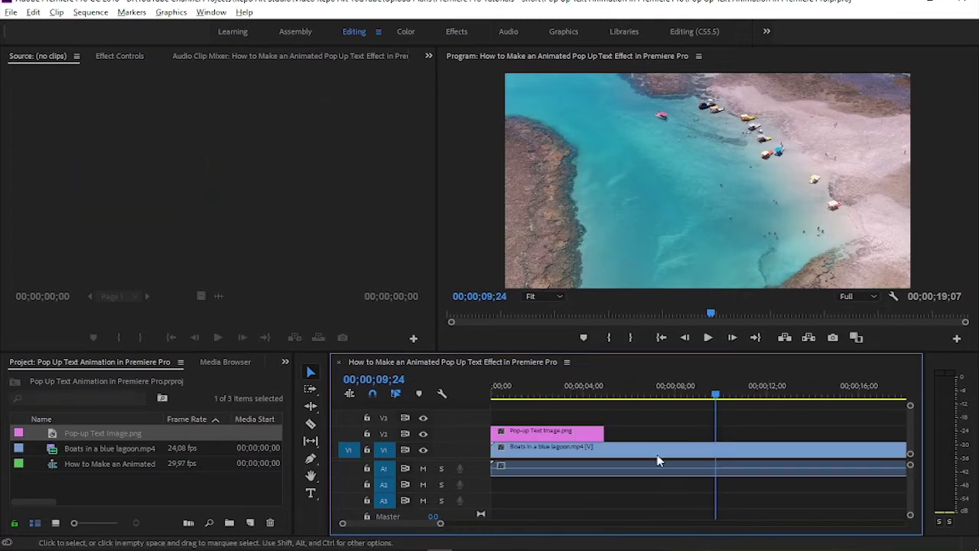
{"action": "left_click_drag", "start_coordinate": [647, 393], "coordinate": [531, 393]}
{"action": "left_click", "coordinate": [561, 435]}
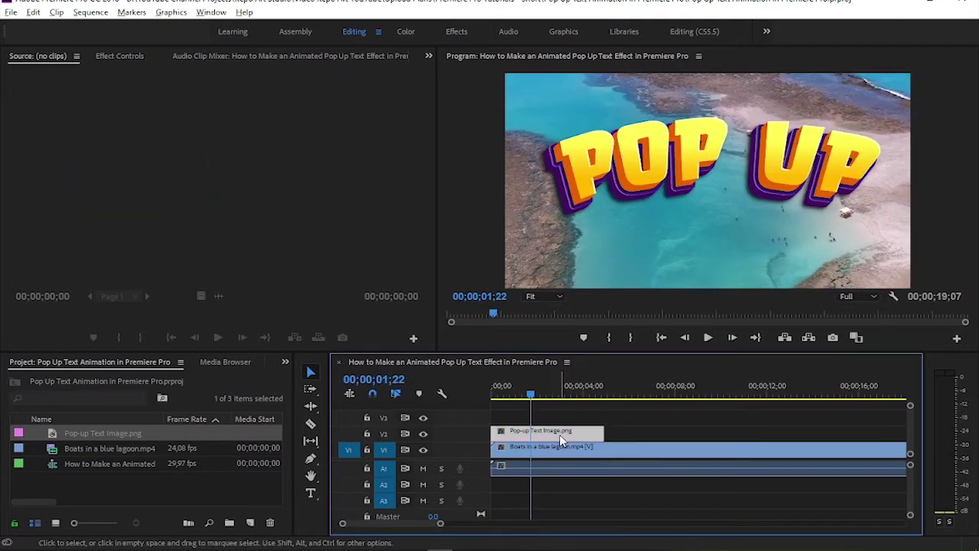
{"action": "left_click", "coordinate": [126, 55]}
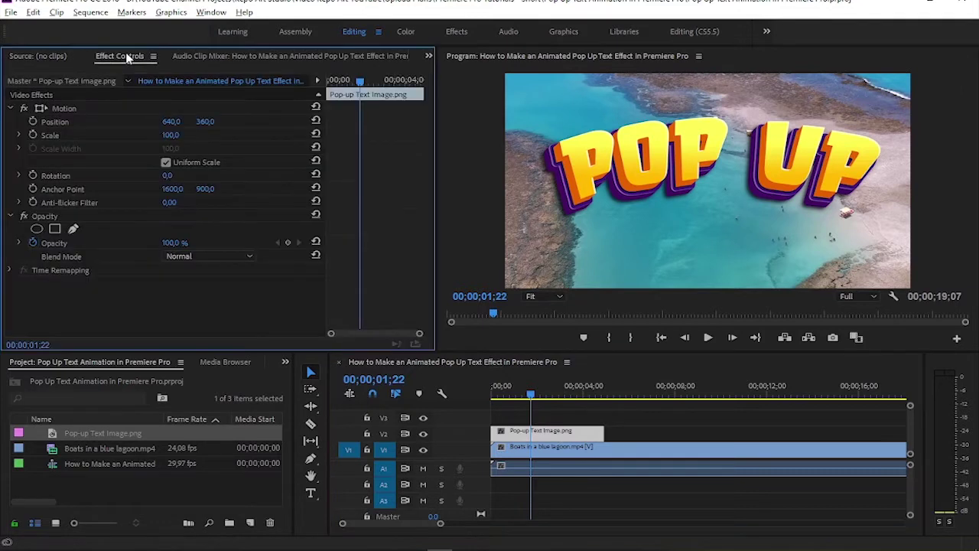
Lower the POP UP text by changing Position Y from 360 to 404
{"action": "left_click", "coordinate": [61, 124]}
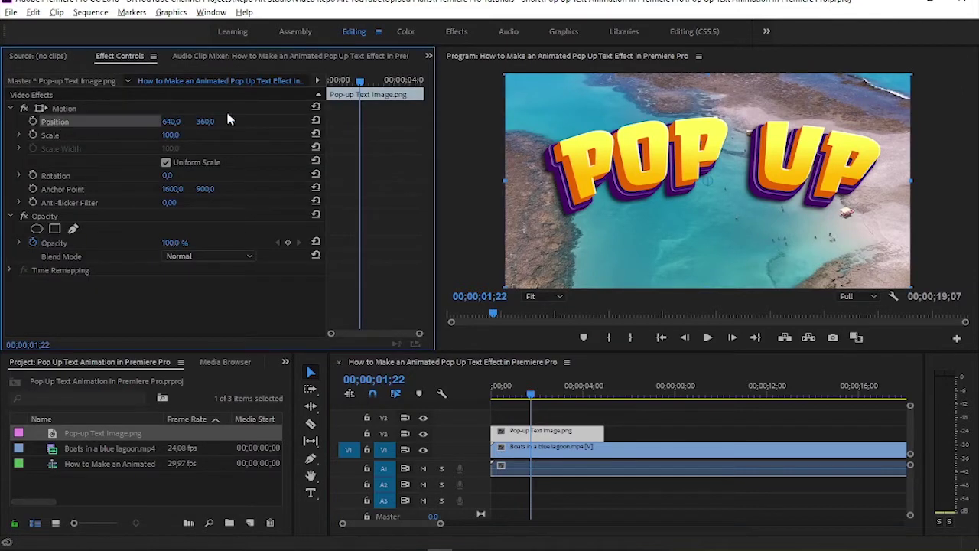
{"action": "left_click_drag", "start_coordinate": [205, 123], "coordinate": [237, 125]}
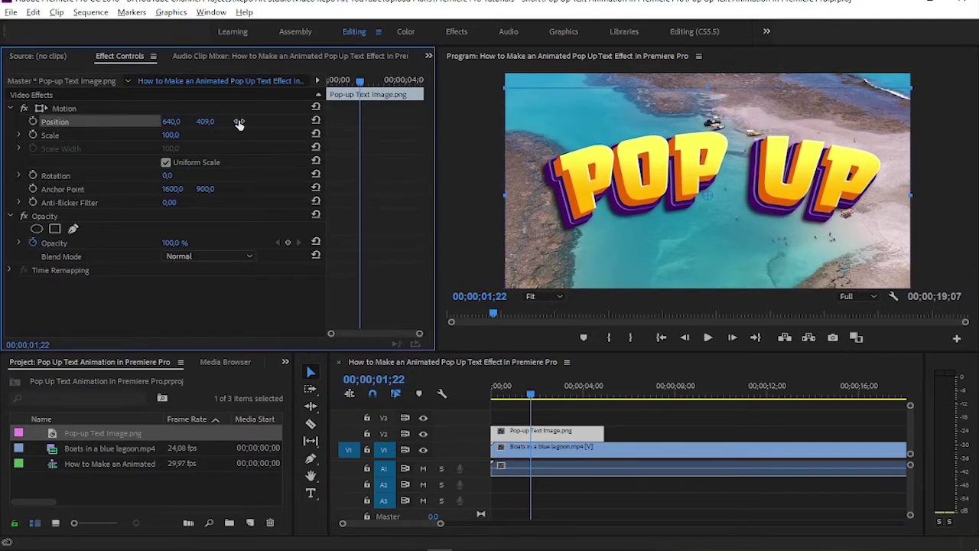
{"action": "mouse_move", "coordinate": [498, 394]}
{"action": "left_mouse_down"}
{"action": "mouse_move", "coordinate": [540, 411]}
{"action": "mouse_move", "coordinate": [492, 399]}
{"action": "left_mouse_up"}
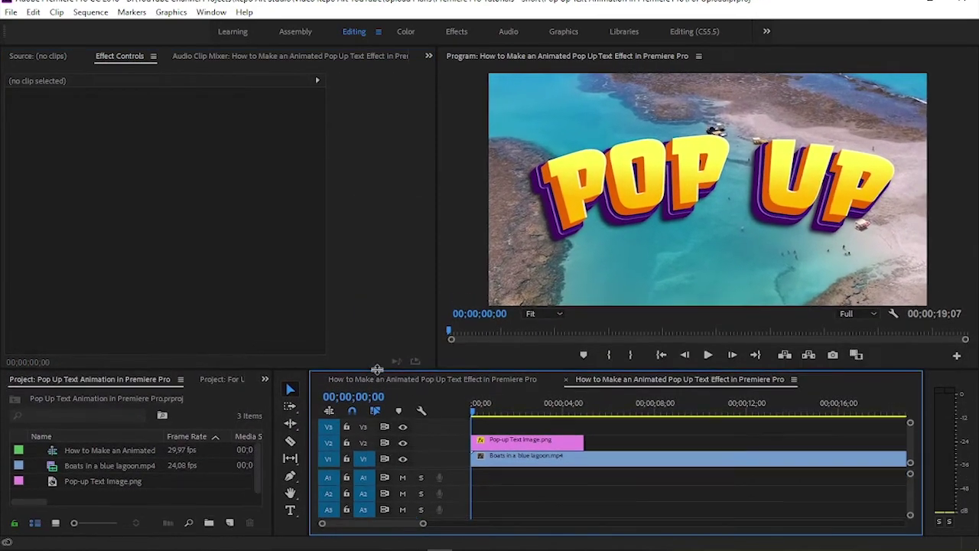
Set Scale to 0 with a keyframe at 00;00;00;00, then step forward to frame 5
{"action": "left_click", "coordinate": [537, 443]}
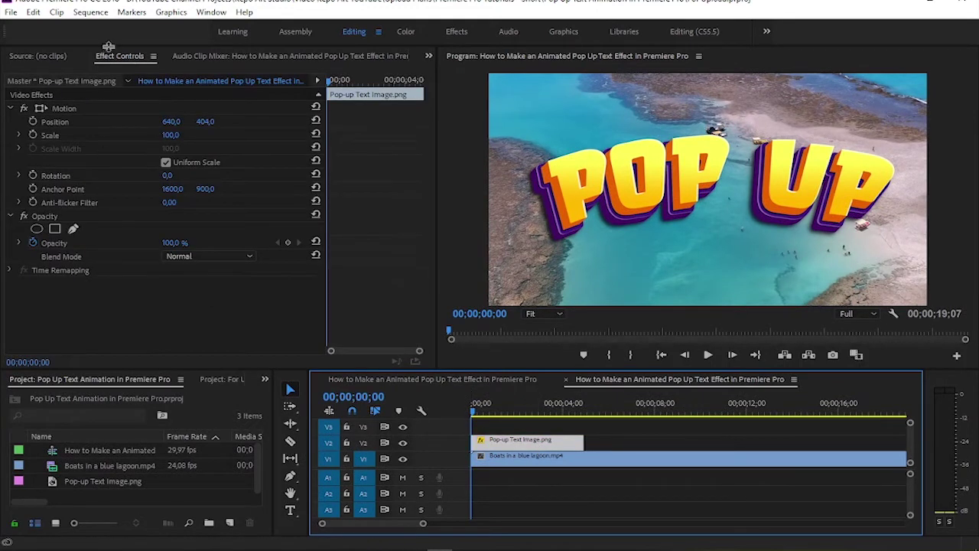
{"action": "left_click", "coordinate": [107, 301]}
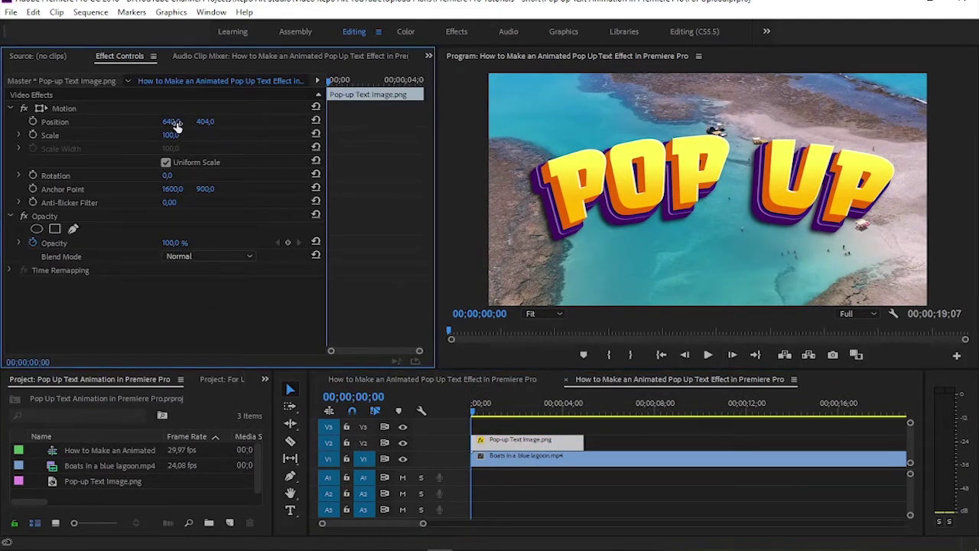
{"action": "type", "text": "0"}
{"action": "key", "text": "Return"}
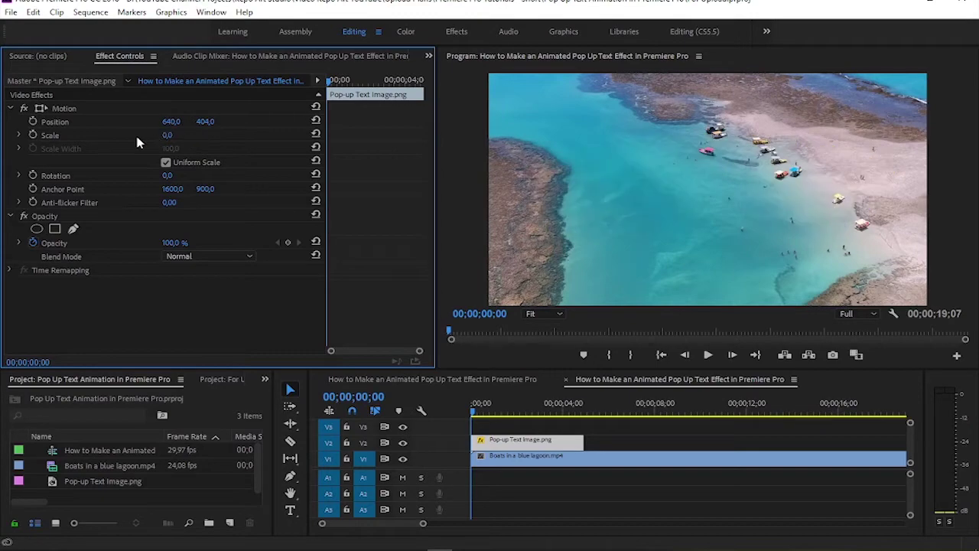
{"action": "left_click", "coordinate": [32, 135]}
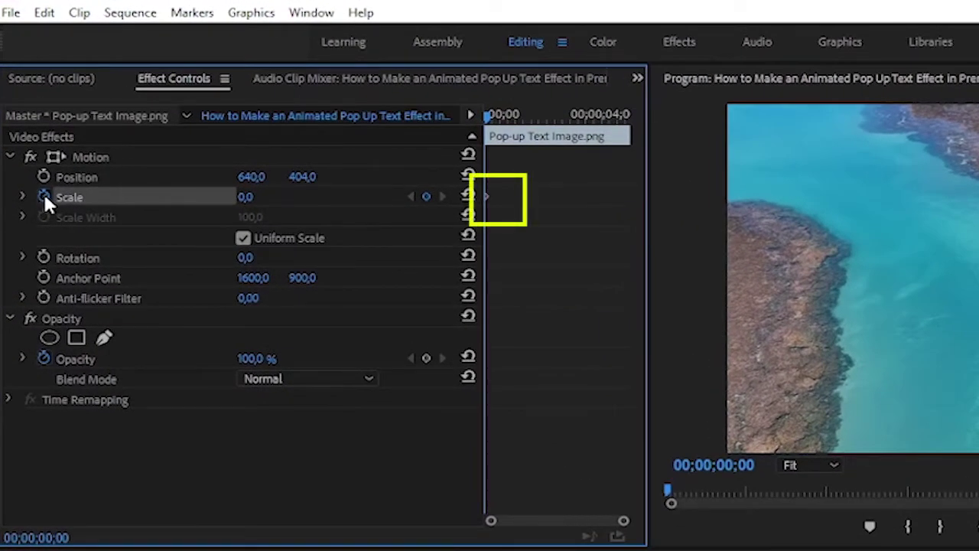
{"action": "key", "text": "Right"}
{"action": "key", "text": "Right"}
{"action": "key", "text": "Right"}
{"action": "key", "text": "Right"}
{"action": "key", "text": "Right"}
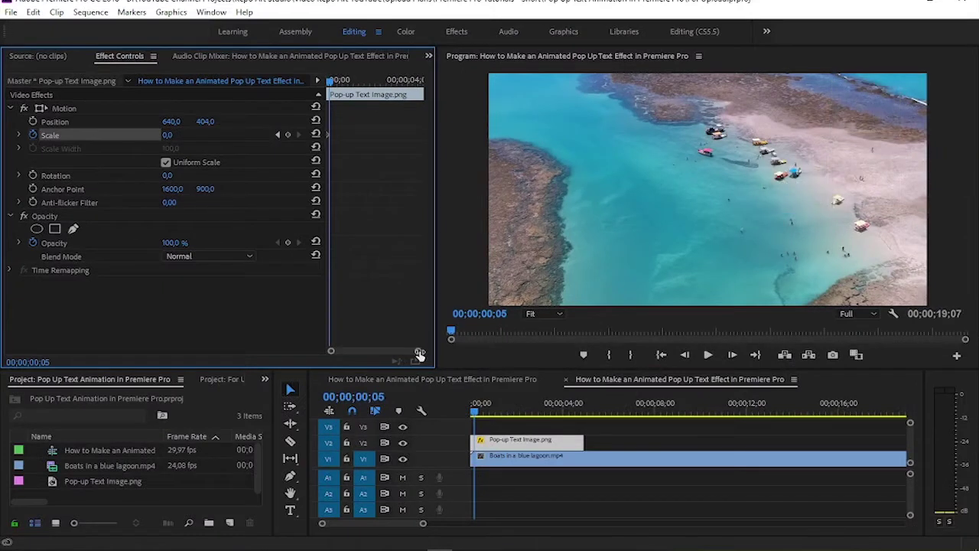
Key Scale 120 at frame 5, 95 at frame 8, and 100 at frame 11, then return to start
{"action": "left_click_drag", "start_coordinate": [419, 354], "coordinate": [397, 357]}
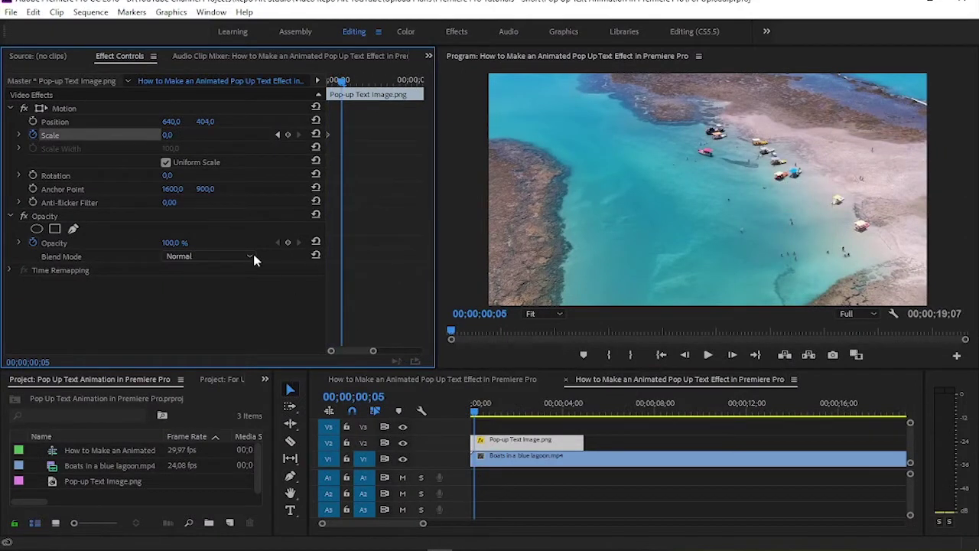
{"action": "left_click", "coordinate": [166, 135]}
{"action": "type", "text": "0"}
{"action": "key", "text": "Return"}
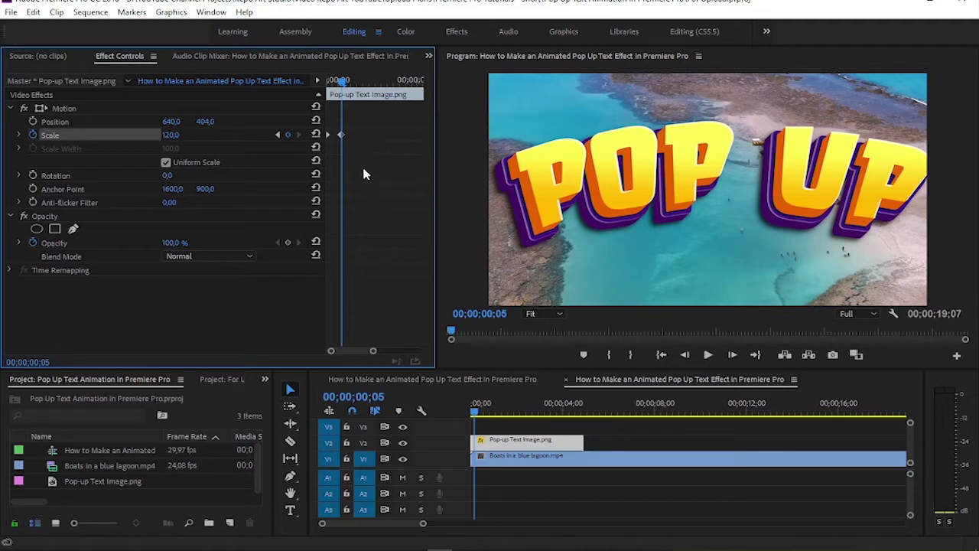
{"action": "key", "text": "Right"}
{"action": "key", "text": "Right"}
{"action": "key", "text": "Right"}
{"action": "type", "text": "95"}
{"action": "key", "text": "Return"}
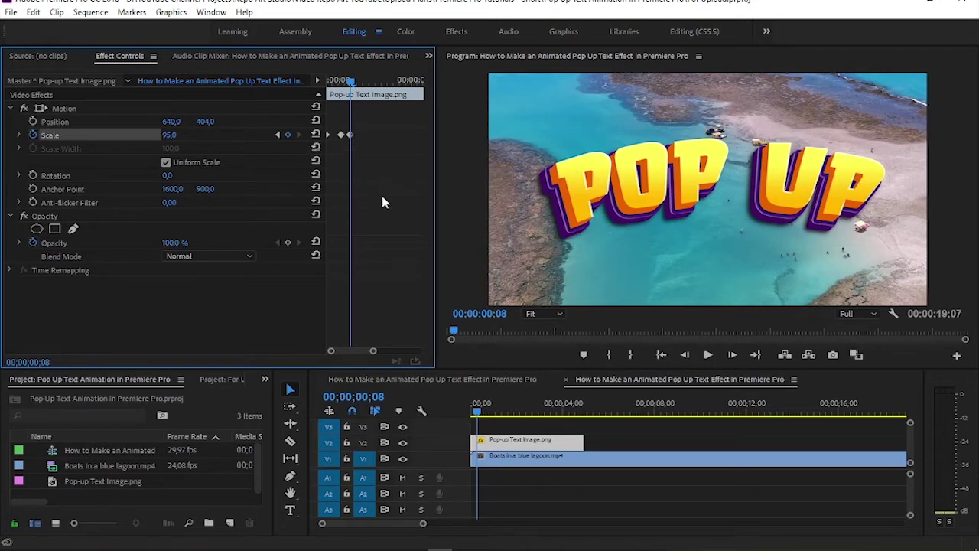
{"action": "key", "text": "Right"}
{"action": "key", "text": "Right"}
{"action": "key", "text": "Right"}
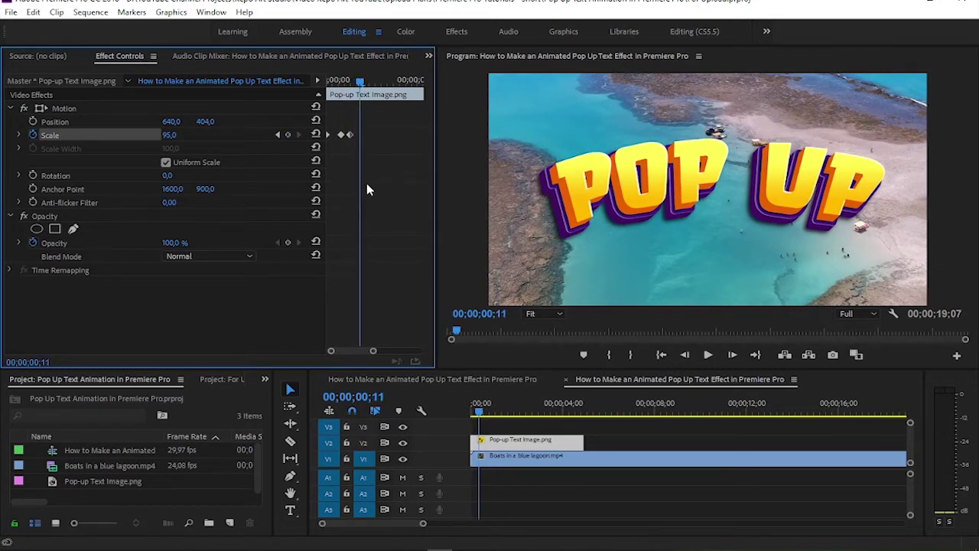
{"action": "left_click", "coordinate": [174, 136]}
{"action": "type", "text": "100"}
{"action": "key", "text": "Return"}
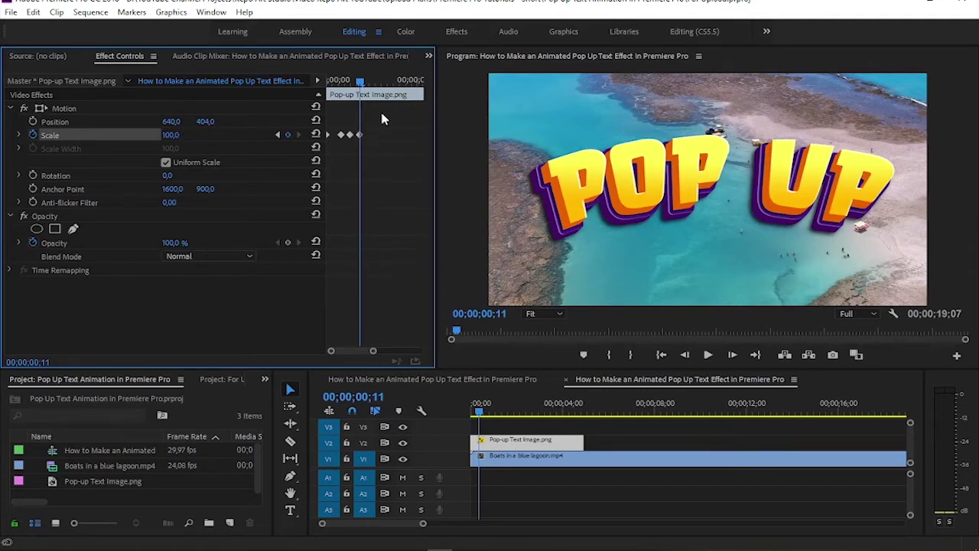
{"action": "left_click_drag", "start_coordinate": [365, 81], "coordinate": [325, 81]}
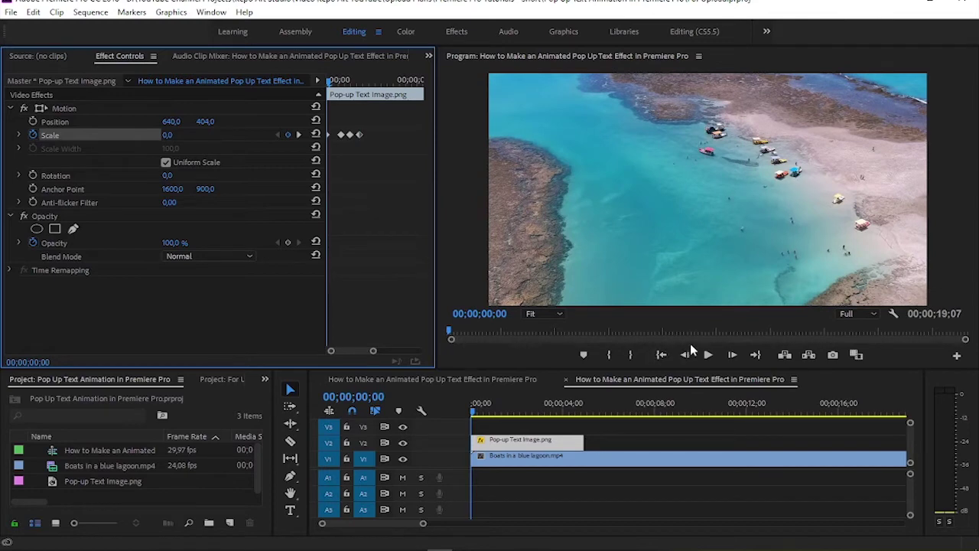
Play the bounce-in preview twice, then select the three Scale keyframes
{"action": "left_click", "coordinate": [705, 357]}
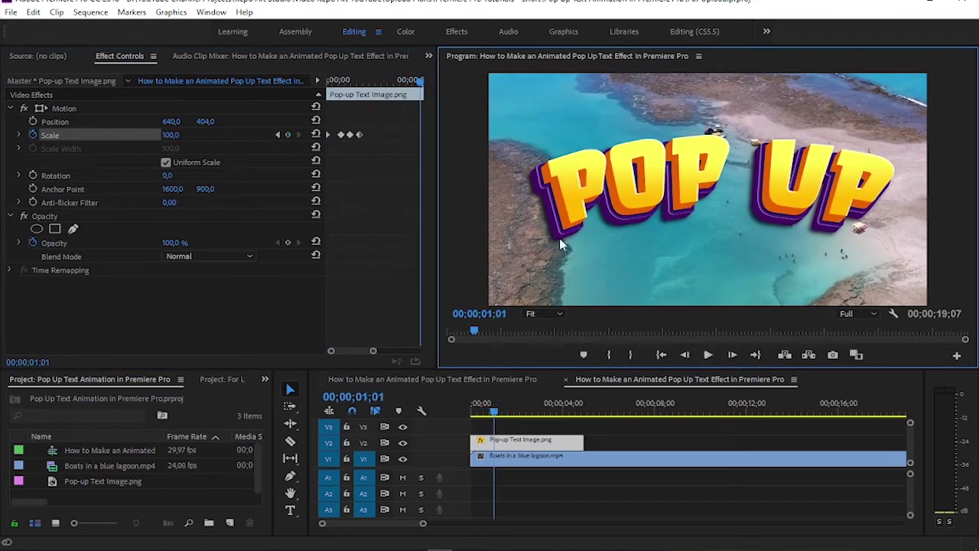
{"action": "left_click_drag", "start_coordinate": [420, 80], "coordinate": [312, 100]}
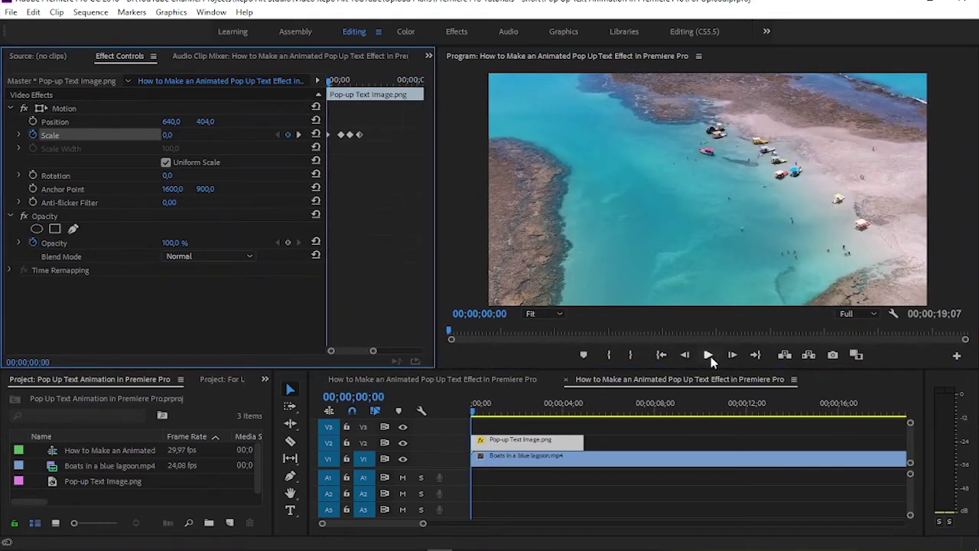
{"action": "left_click", "coordinate": [708, 356]}
{"action": "left_click", "coordinate": [706, 357]}
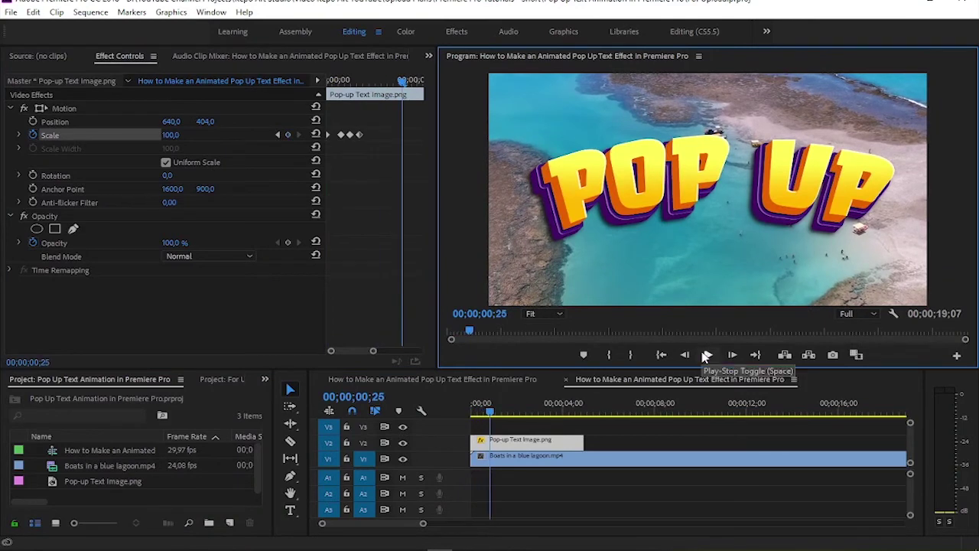
{"action": "left_click_drag", "start_coordinate": [377, 186], "coordinate": [331, 129]}
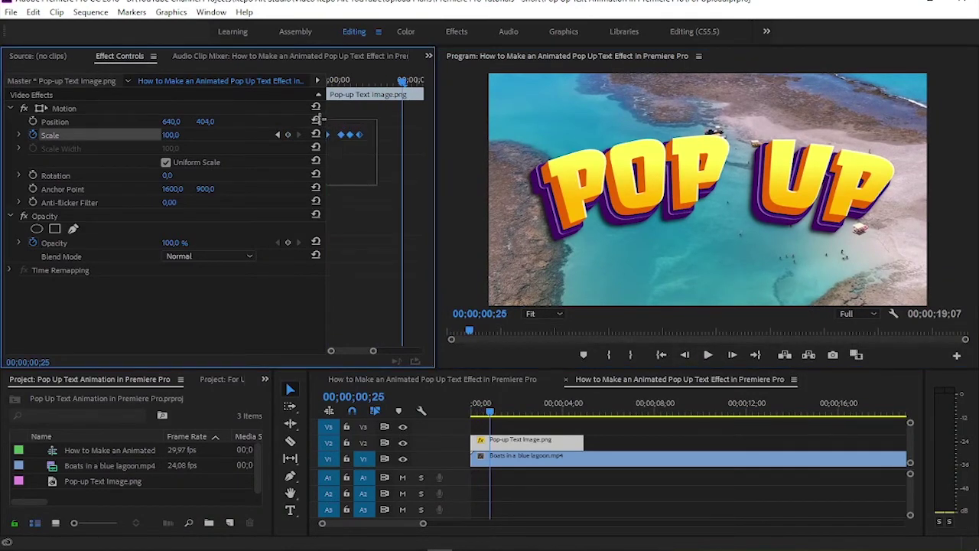
Set the selected Scale keyframes to Continuous Bezier and replay the pop-in from the start
{"action": "right_click", "coordinate": [360, 134]}
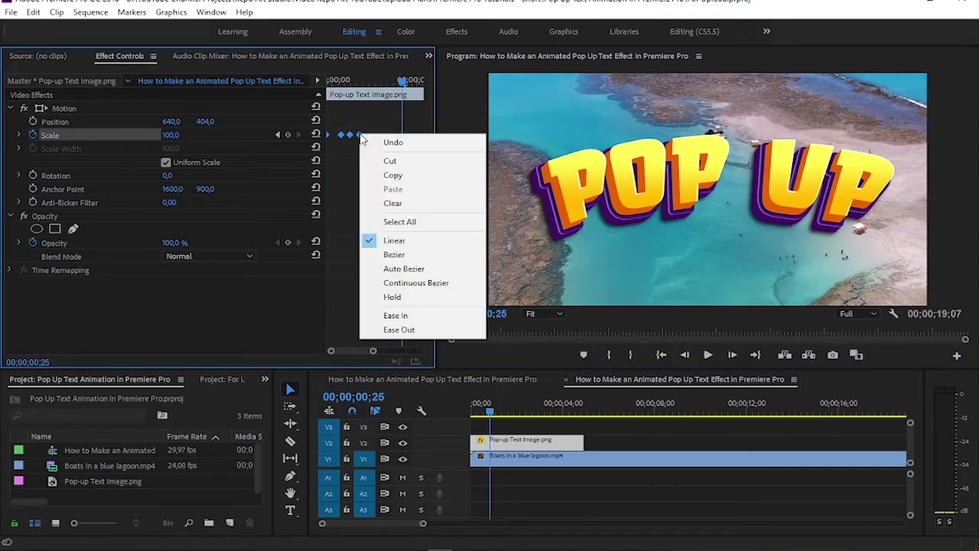
{"action": "left_click", "coordinate": [415, 283]}
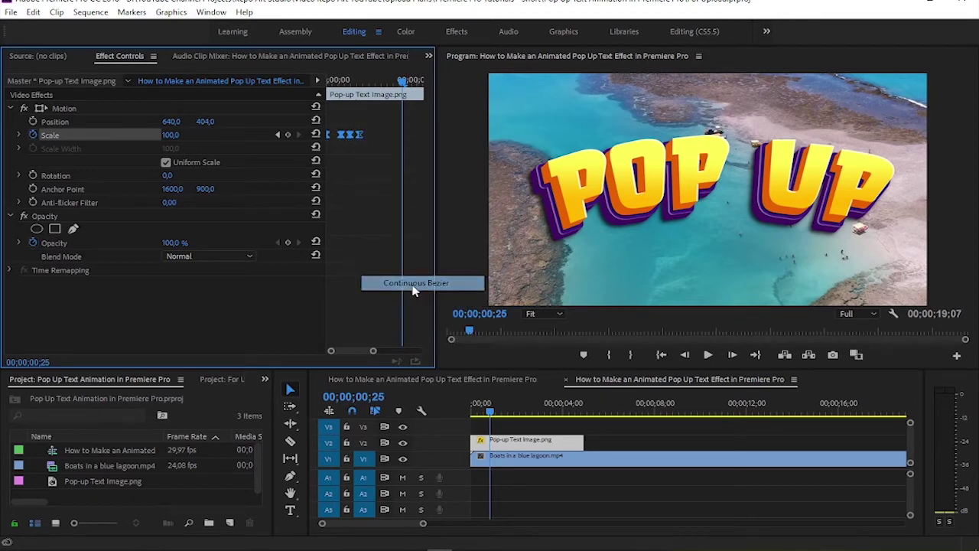
{"action": "left_click_drag", "start_coordinate": [401, 85], "coordinate": [313, 94]}
{"action": "left_click", "coordinate": [710, 355]}
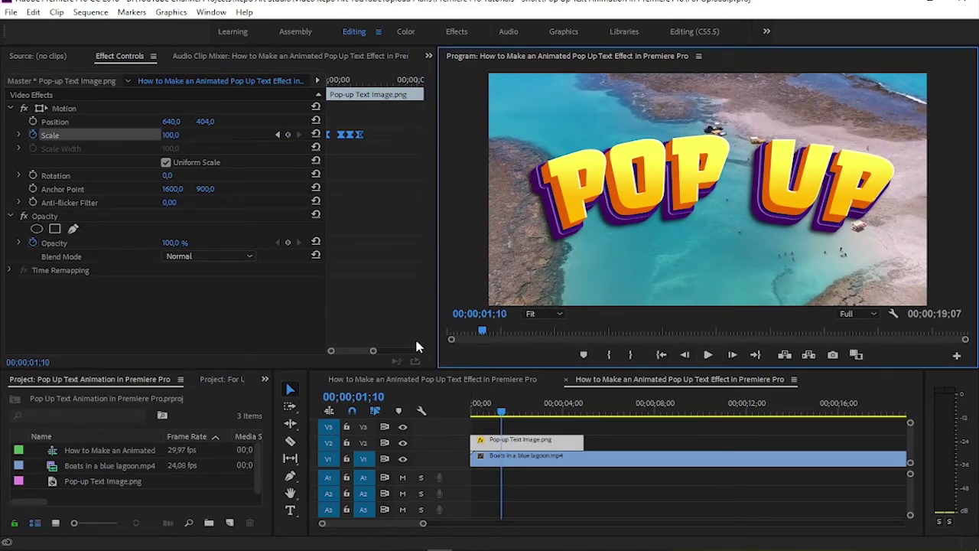
Add a Scale keyframe holding 100 at 00;00;01;04, then advance to 01;07
{"action": "left_click_drag", "start_coordinate": [501, 413], "coordinate": [474, 413]}
{"action": "mouse_move", "coordinate": [401, 81]}
{"action": "left_mouse_down"}
{"action": "mouse_move", "coordinate": [375, 94]}
{"action": "mouse_move", "coordinate": [403, 93]}
{"action": "mouse_move", "coordinate": [395, 98]}
{"action": "left_mouse_up"}
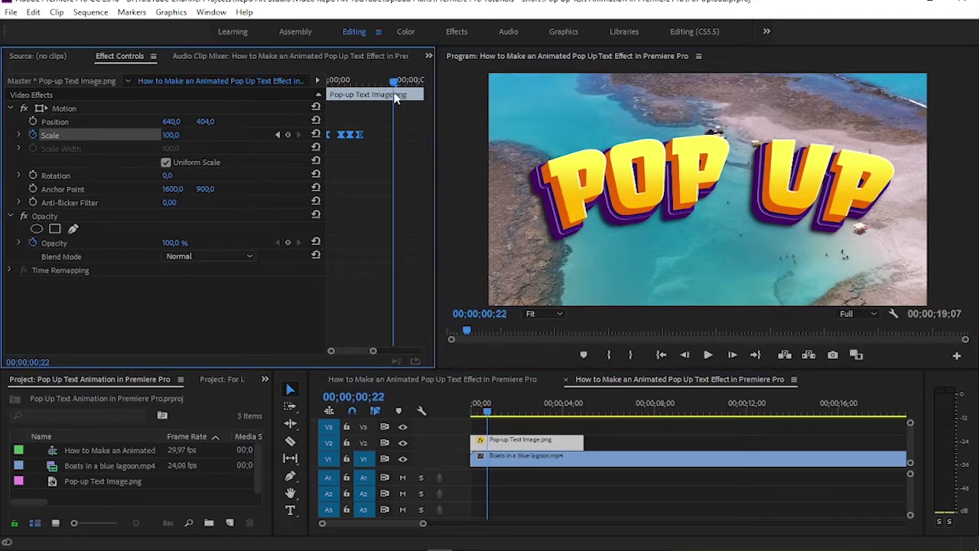
{"action": "left_click_drag", "start_coordinate": [346, 353], "coordinate": [352, 353]}
{"action": "left_click_drag", "start_coordinate": [366, 87], "coordinate": [398, 108]}
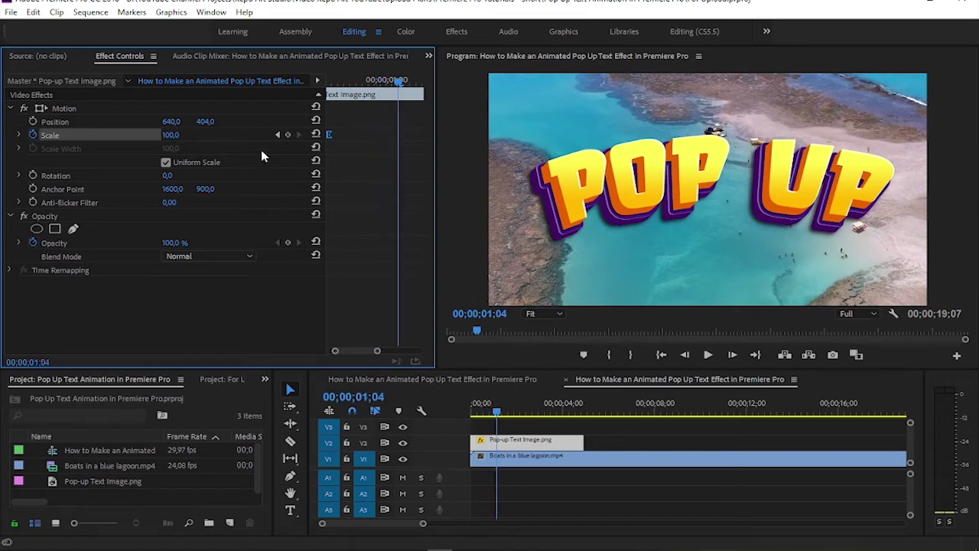
{"action": "left_click", "coordinate": [288, 135]}
{"action": "key", "text": "Right"}
{"action": "key", "text": "Right"}
{"action": "key", "text": "Right"}
Key Scale 95 at 01;07, 120 at 01;10, and 0 at 01;15 for the pop-out
{"action": "left_click", "coordinate": [175, 138]}
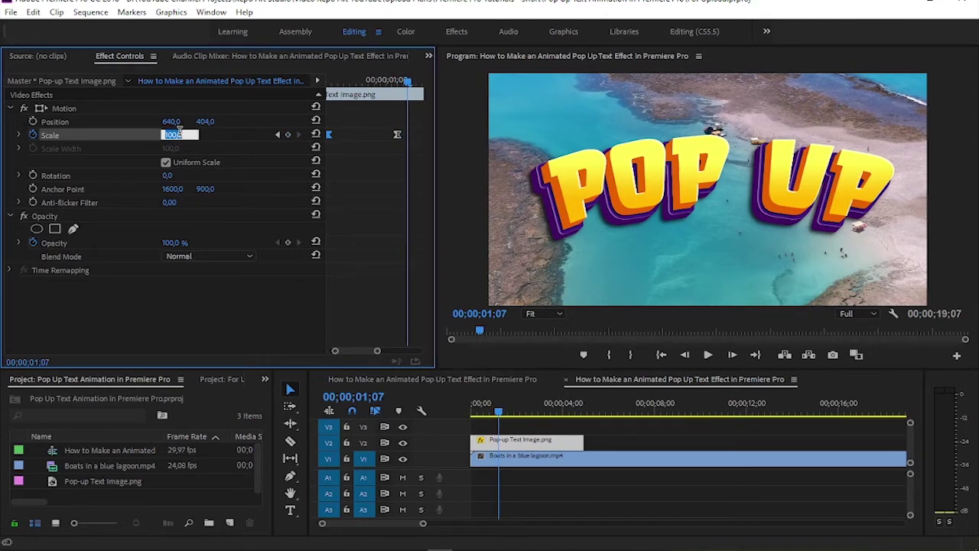
{"action": "type", "text": "90"}
{"action": "key", "text": "Return"}
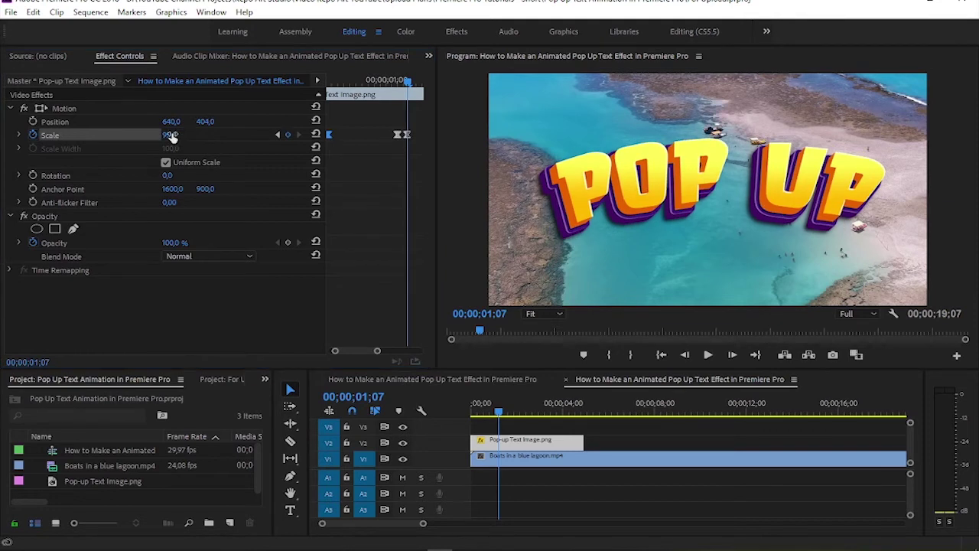
{"action": "key", "text": "Right"}
{"action": "key", "text": "Right"}
{"action": "key", "text": "Right"}
{"action": "left_click", "coordinate": [172, 136]}
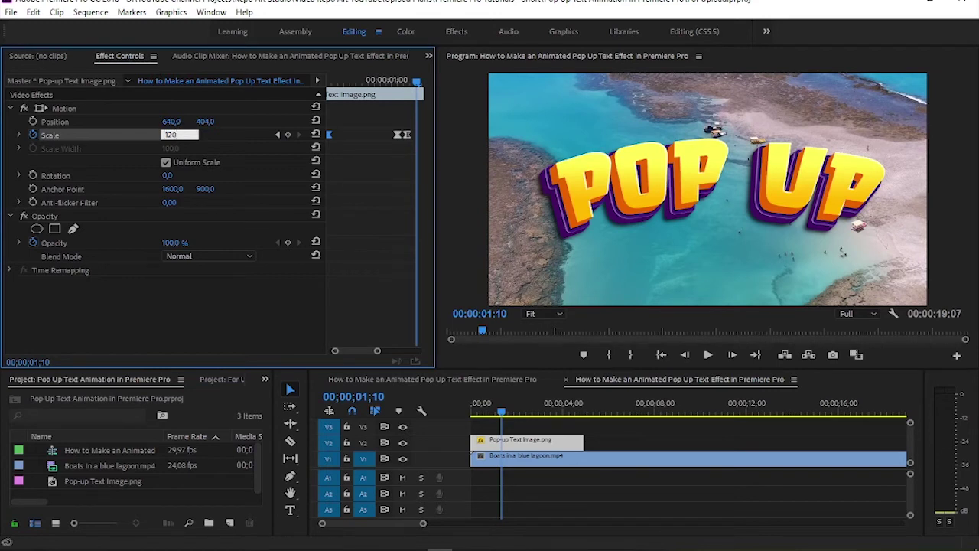
{"action": "key", "text": "Return"}
{"action": "key", "text": "Right"}
{"action": "key", "text": "Right"}
{"action": "key", "text": "Right"}
{"action": "key", "text": "Right"}
{"action": "left_click", "coordinate": [174, 135]}
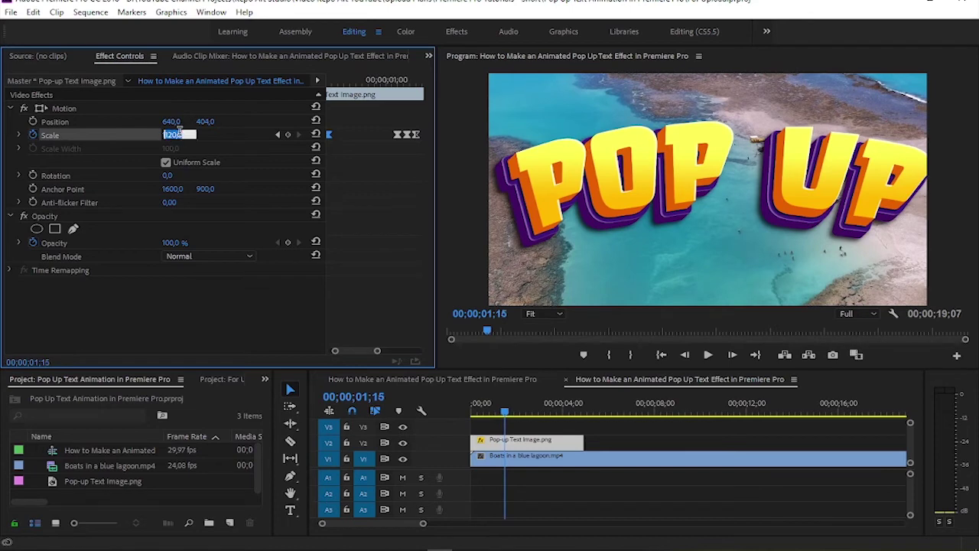
{"action": "type", "text": "0"}
{"action": "key", "text": "Return"}
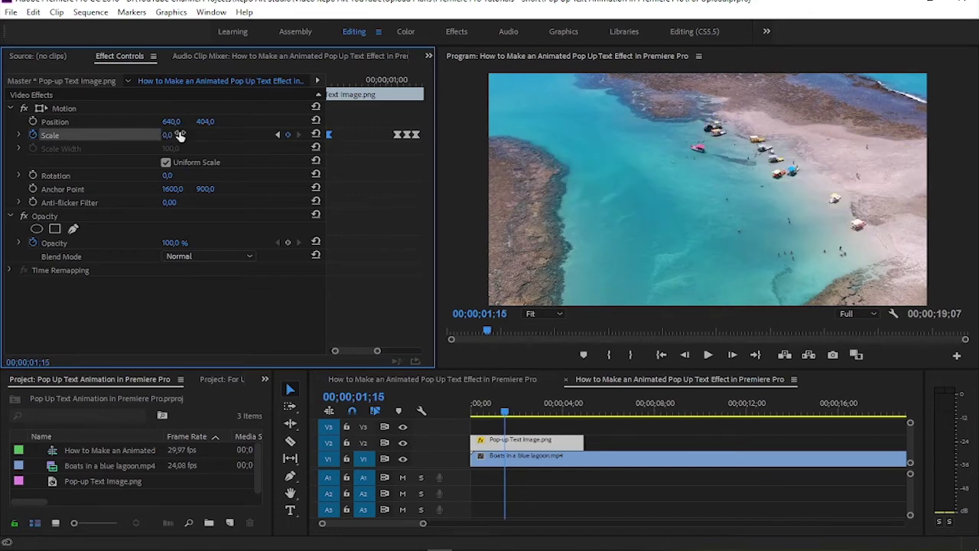
{"action": "left_click_drag", "start_coordinate": [363, 351], "coordinate": [365, 352]}
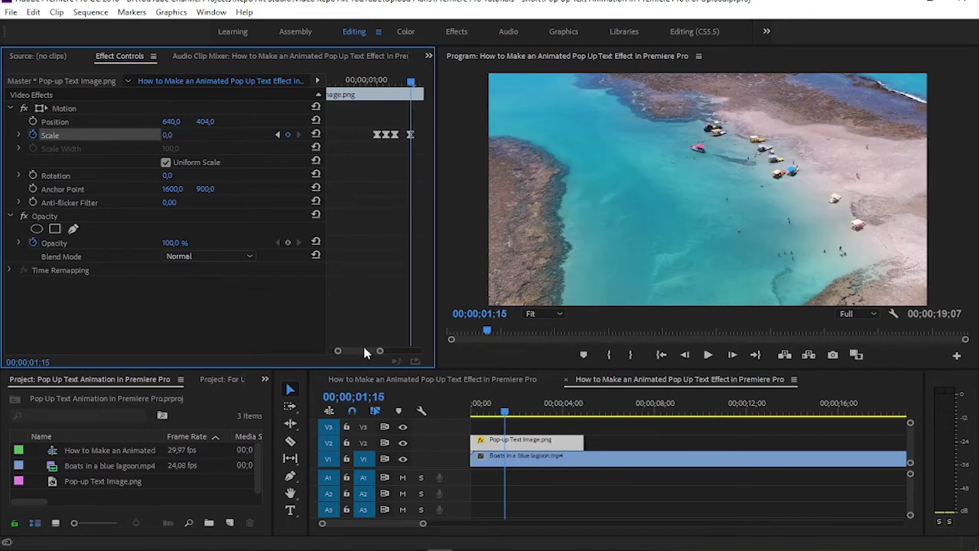
Play the POP UP Scale pop-in and pop-out animation from 00;00;00;00 in the Program monitor
{"action": "left_click_drag", "start_coordinate": [413, 103], "coordinate": [274, 100]}
{"action": "left_click_drag", "start_coordinate": [325, 200], "coordinate": [273, 206]}
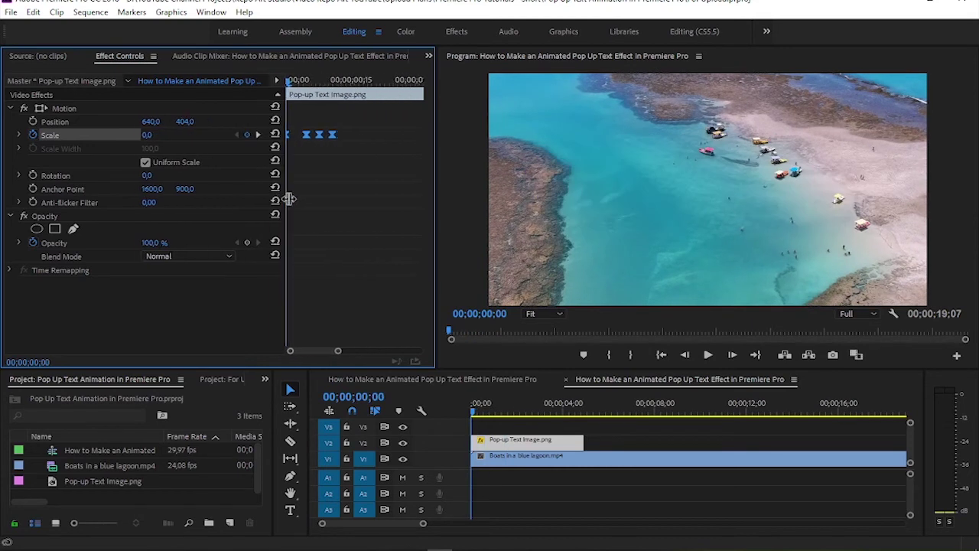
{"action": "left_click", "coordinate": [713, 351]}
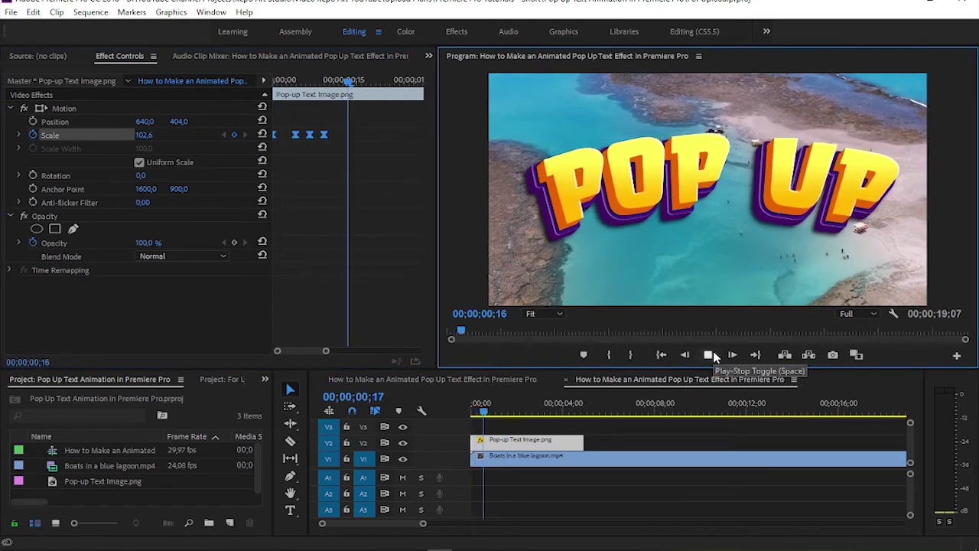